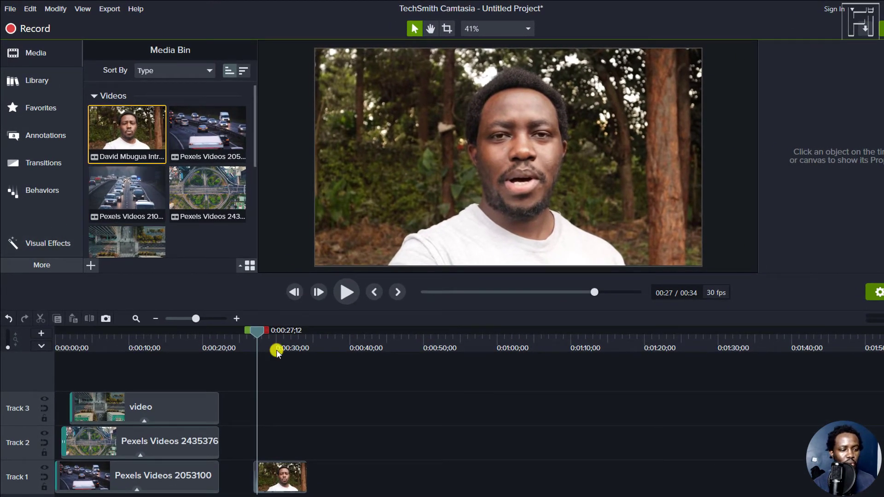
Step: Add Corner Rounding to the Track 1 talking-head clip at radius 240, keeping its bottom-left corner square
click(35, 244)
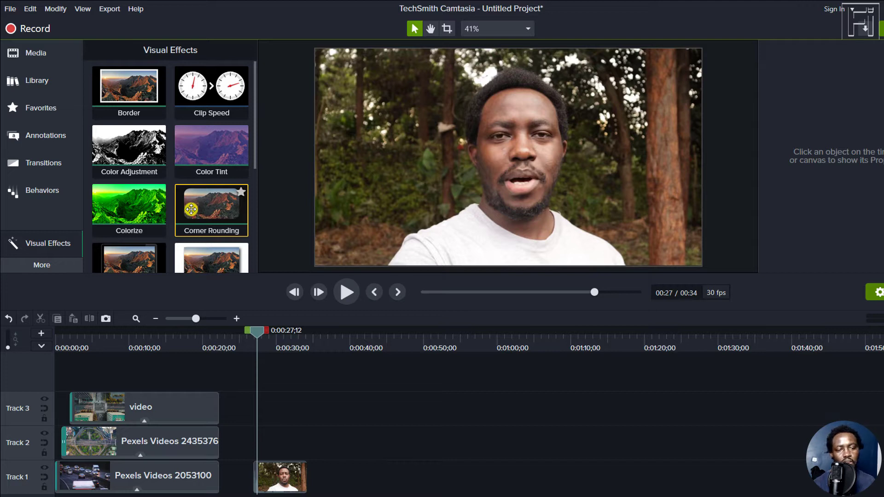
drag(189, 202, 282, 471)
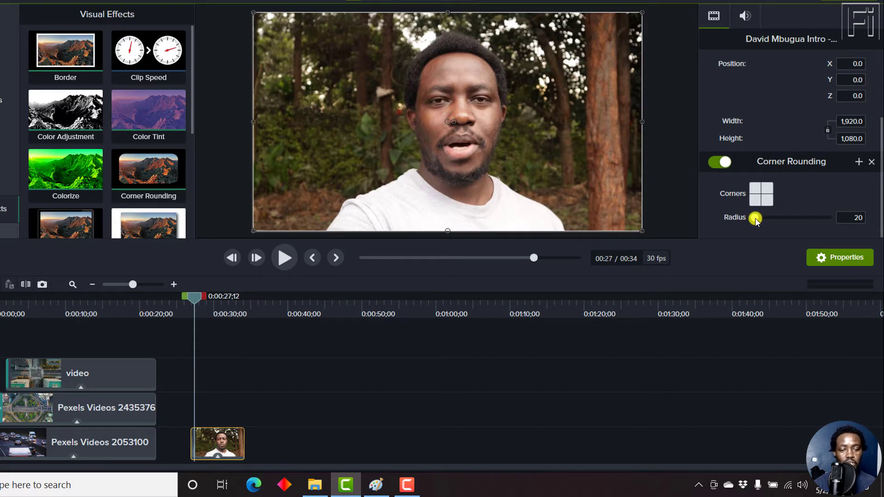
drag(757, 221, 772, 222)
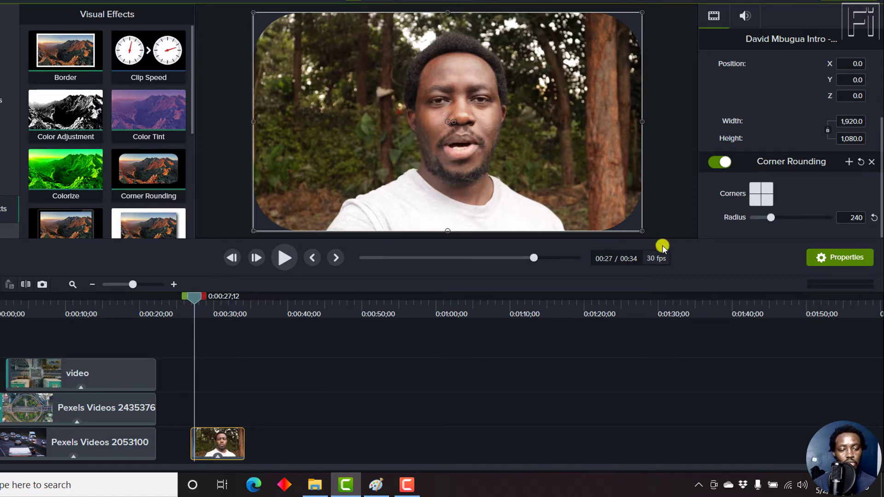
click(754, 202)
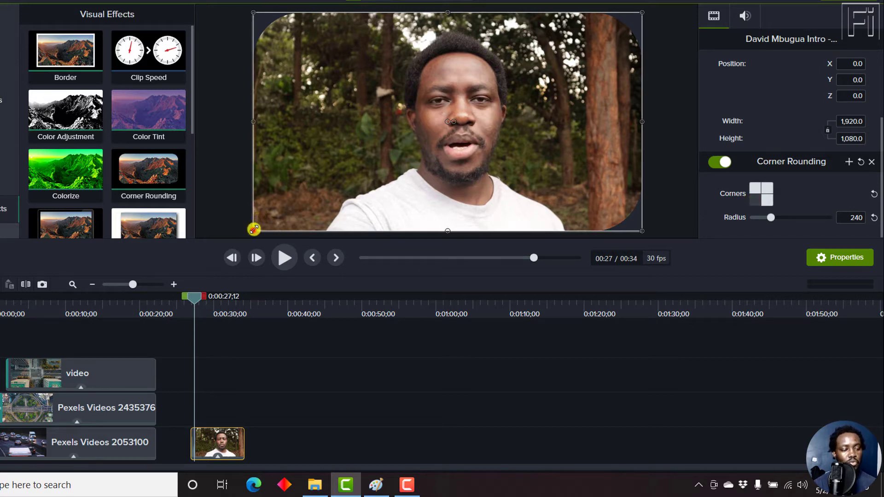
Step: Shrink the talking-head clip, square its top-right corner, and move it to the canvas centre
drag(253, 230, 410, 143)
click(375, 146)
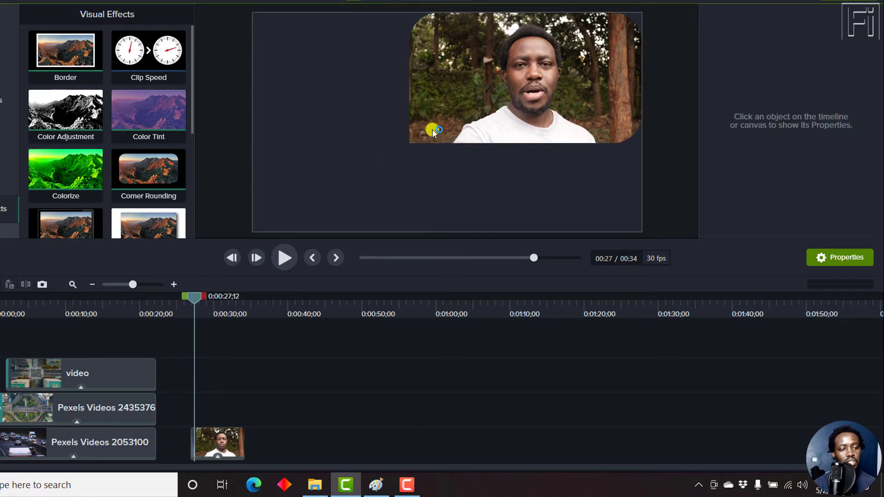
click(577, 63)
click(770, 186)
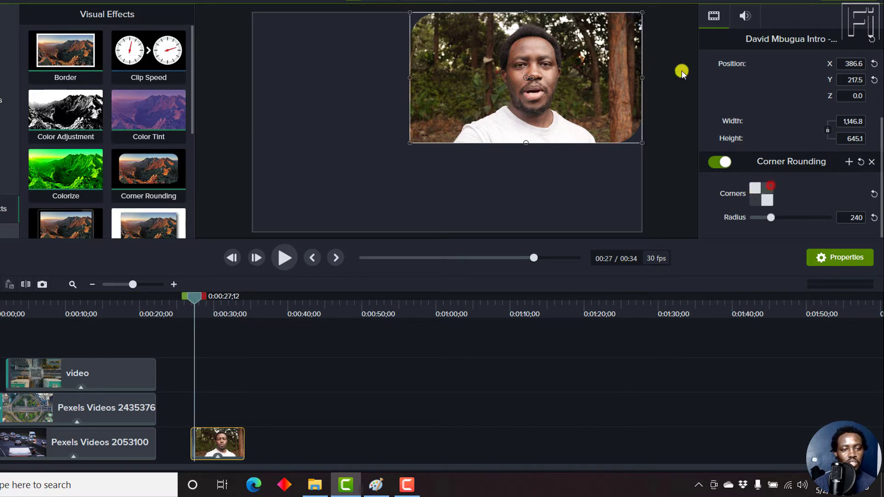
drag(589, 60, 501, 103)
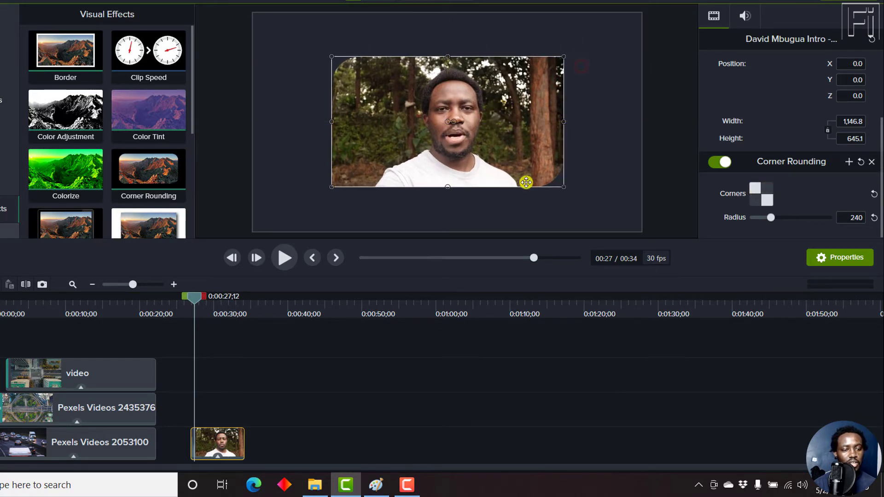
mouse_move(464, 152)
mouse_down()
mouse_move(467, 141)
mouse_move(453, 143)
mouse_move(460, 148)
mouse_up()
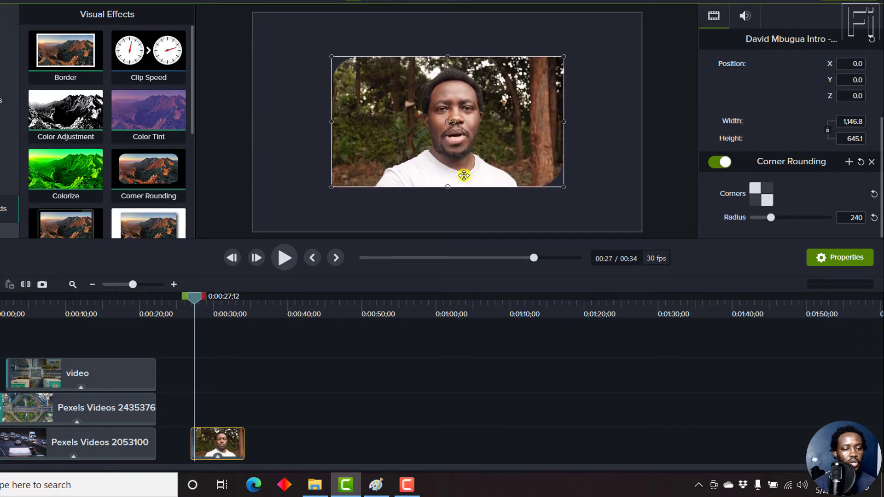
Step: Raise the Corner Rounding radius to 1,000 to give the clip a leaf shape
click(474, 224)
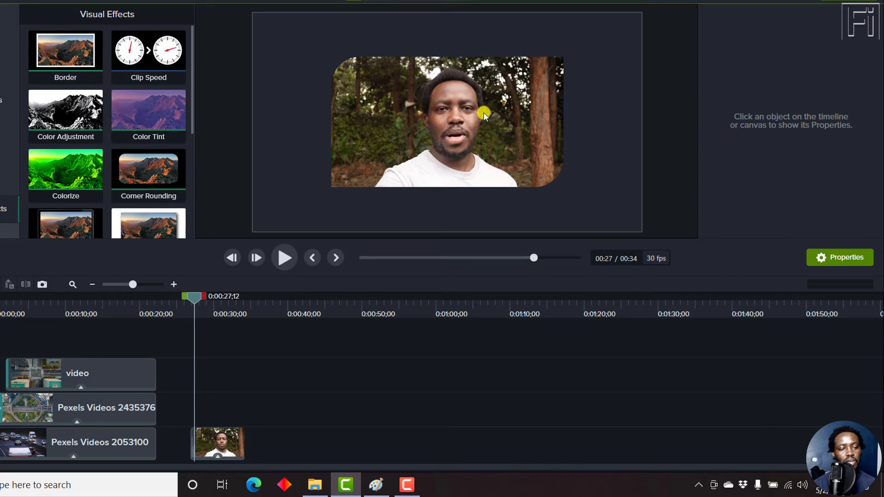
click(547, 132)
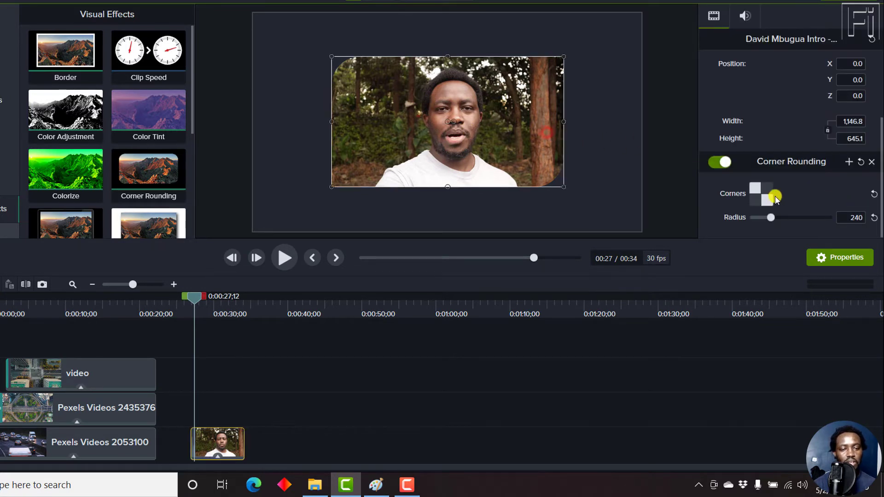
drag(771, 217, 829, 204)
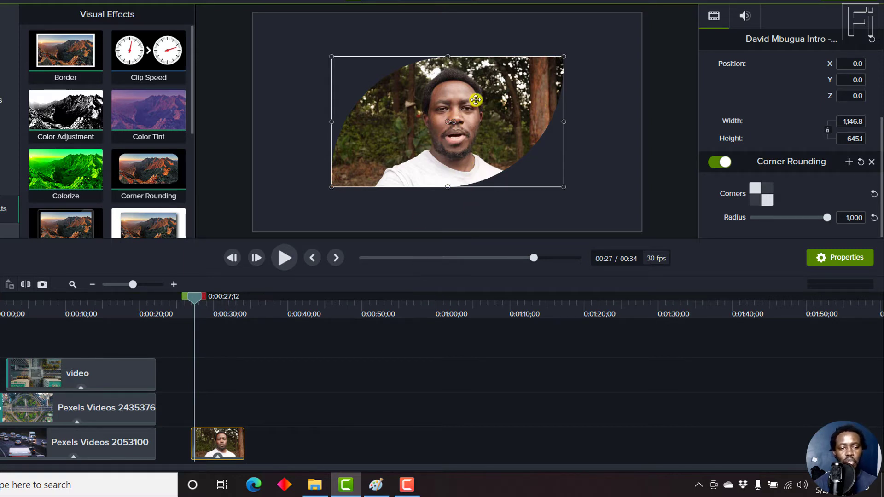
Step: Round all four corners again and bring the radius back down to 240
click(755, 201)
click(767, 189)
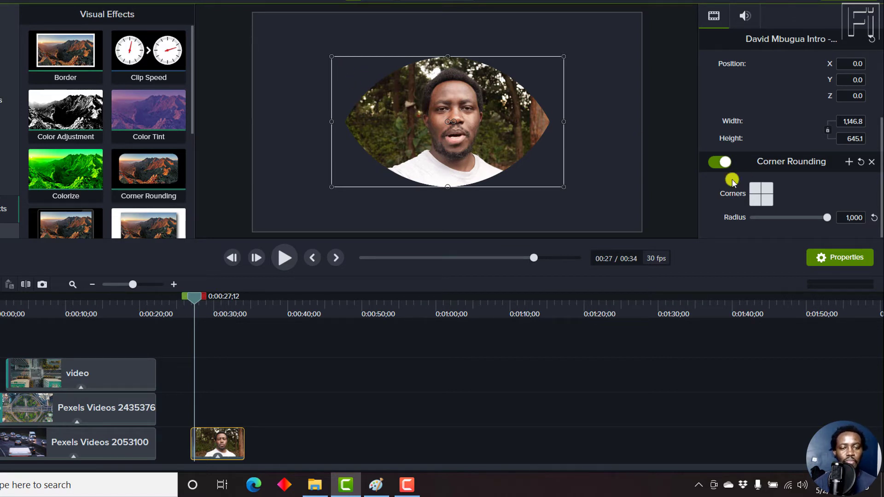
drag(827, 218, 772, 219)
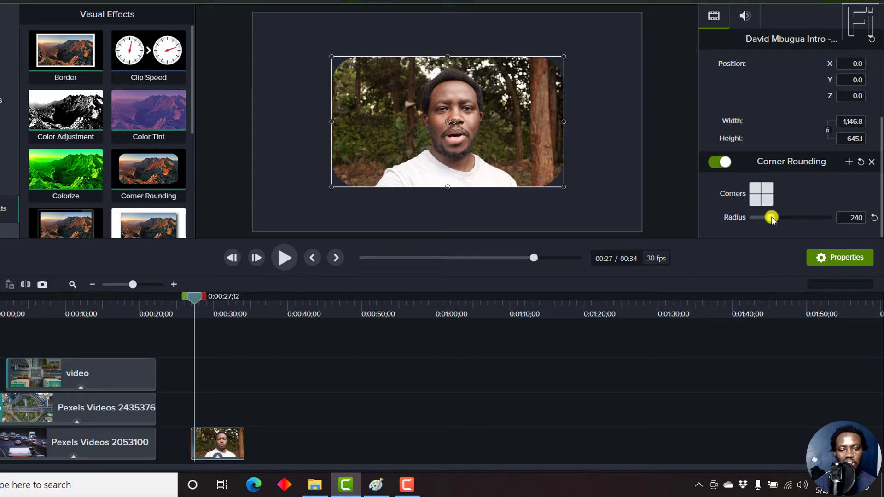
Step: Shrink the talking-head clip to 483.4 × 271.9 in the canvas's bottom-right corner
click(550, 352)
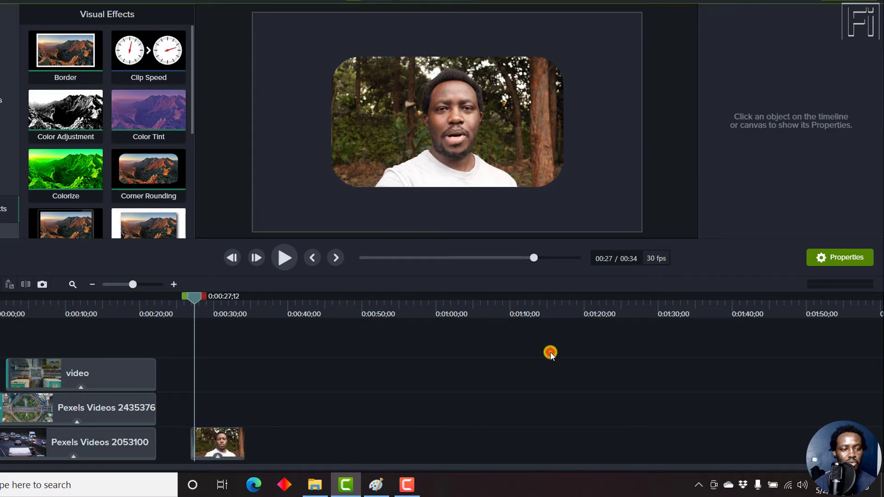
click(466, 132)
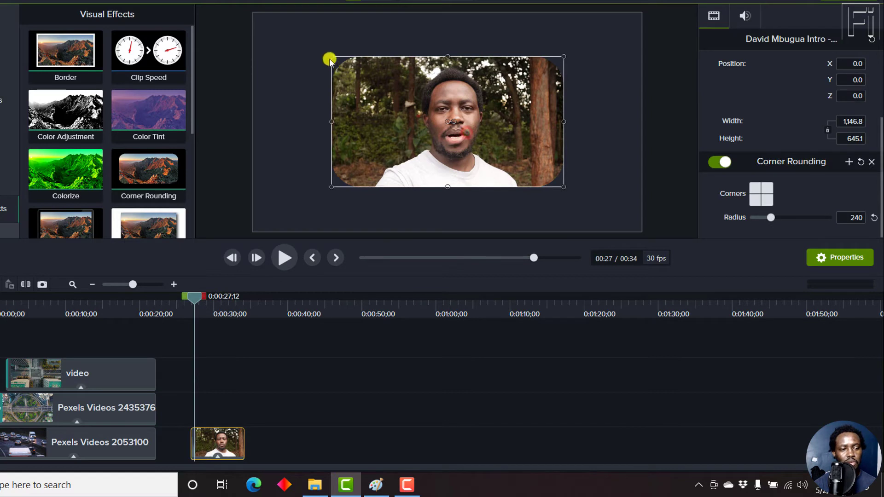
drag(331, 58, 545, 192)
Step: Rewind to 0:00 and play the project to preview the rounded traffic-clip collage
click(568, 339)
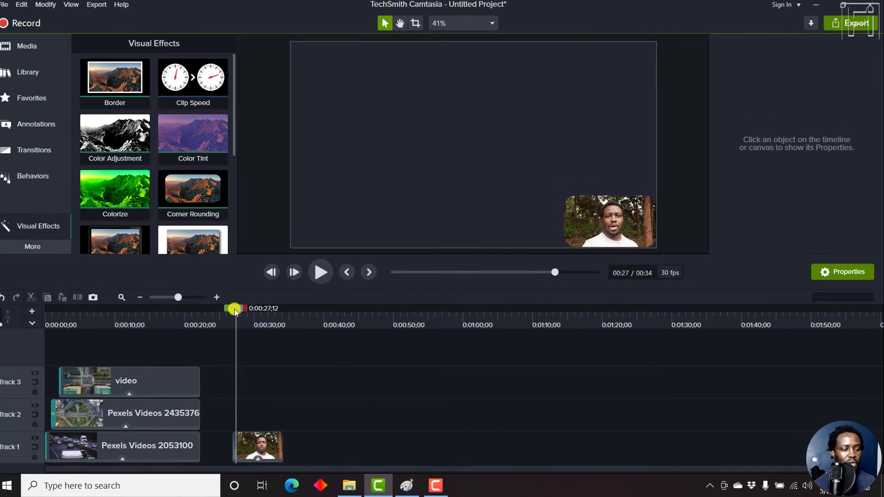
drag(239, 313, 2, 318)
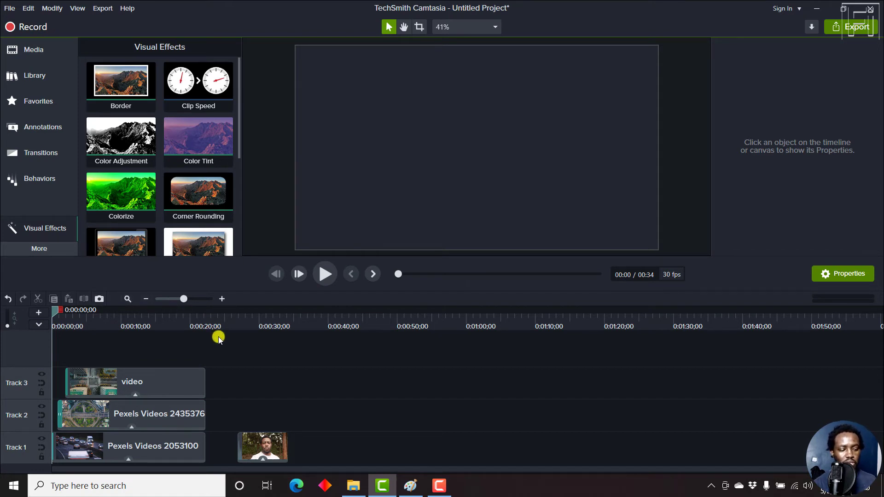
key(space)
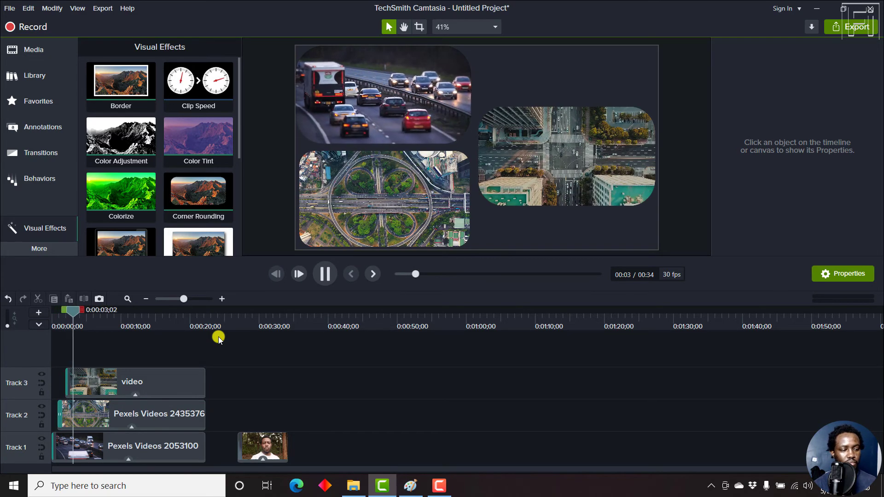
key(space)
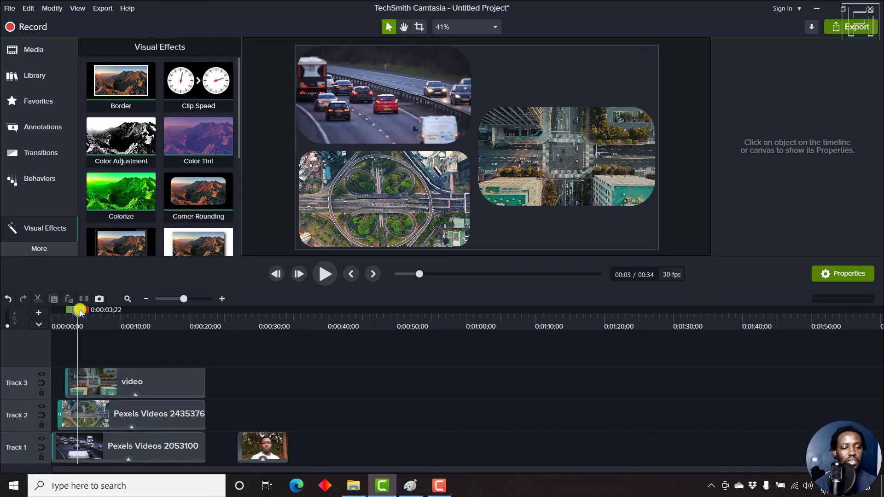
Step: Place the car street photo from the Media Bin onto the timeline at about 0:39
click(322, 318)
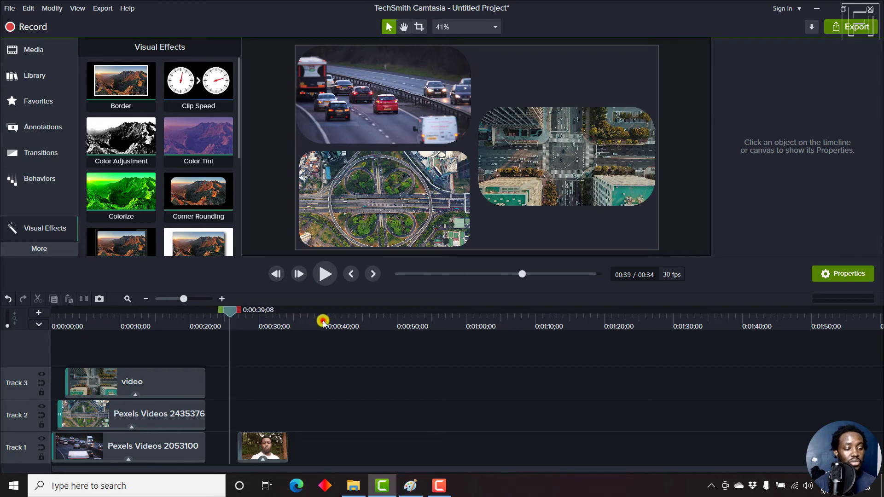
click(34, 51)
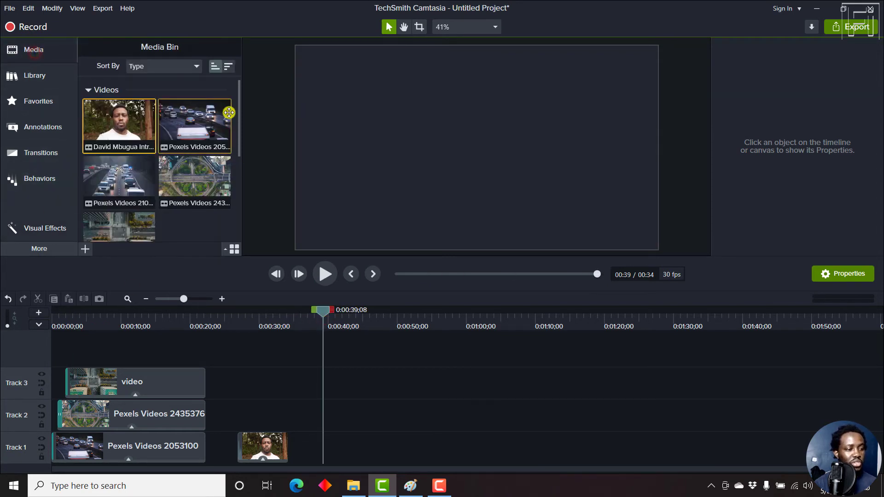
drag(238, 113, 239, 195)
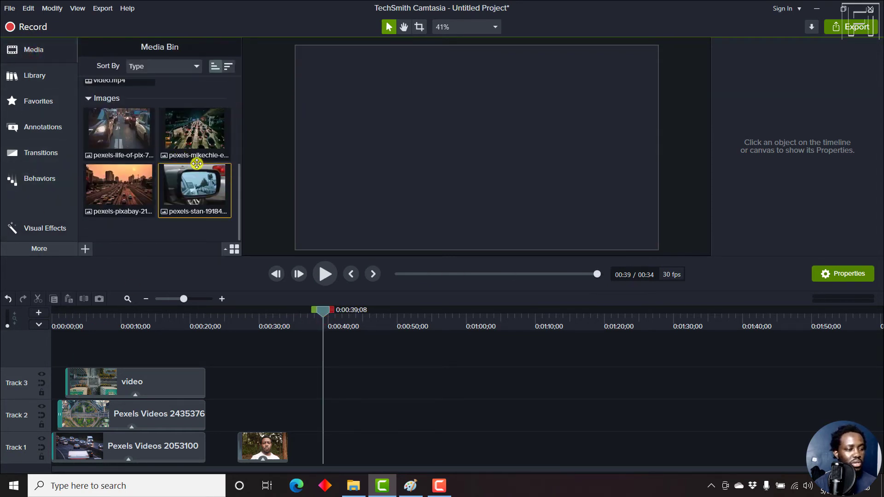
drag(126, 140, 324, 458)
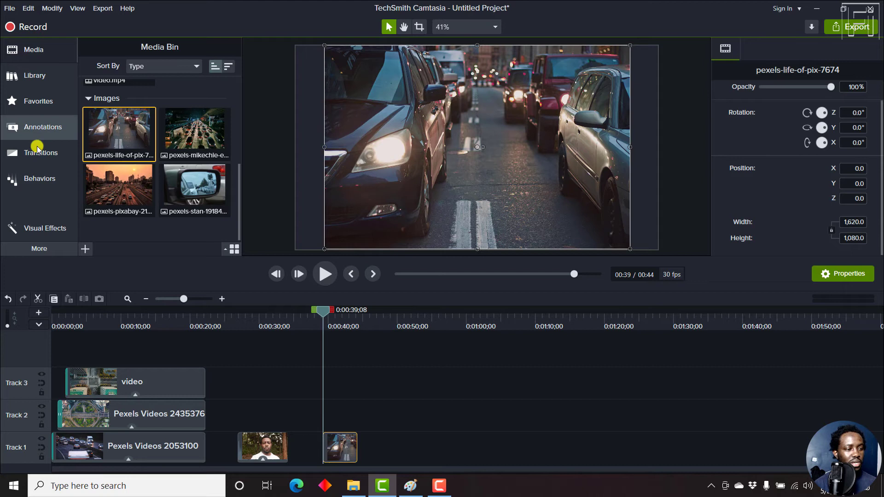
Step: Apply Corner Rounding to the car photo with radius 1000 for fully rounded corners
click(45, 226)
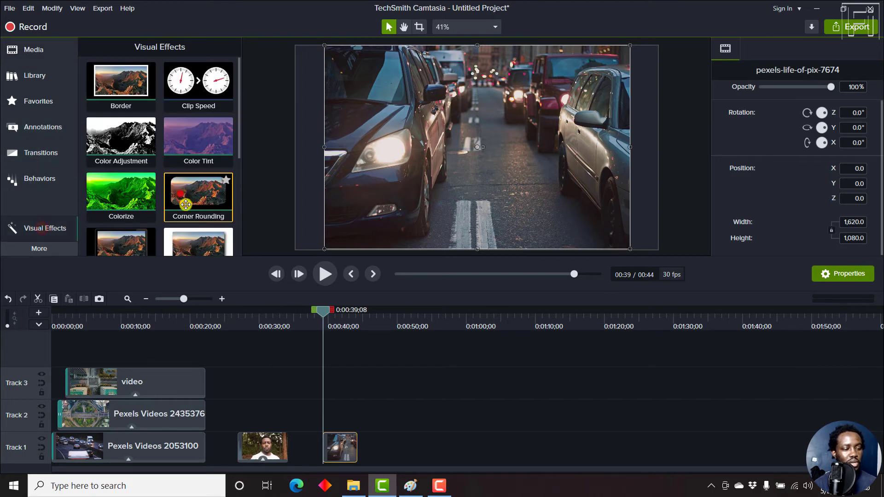
drag(193, 191, 346, 439)
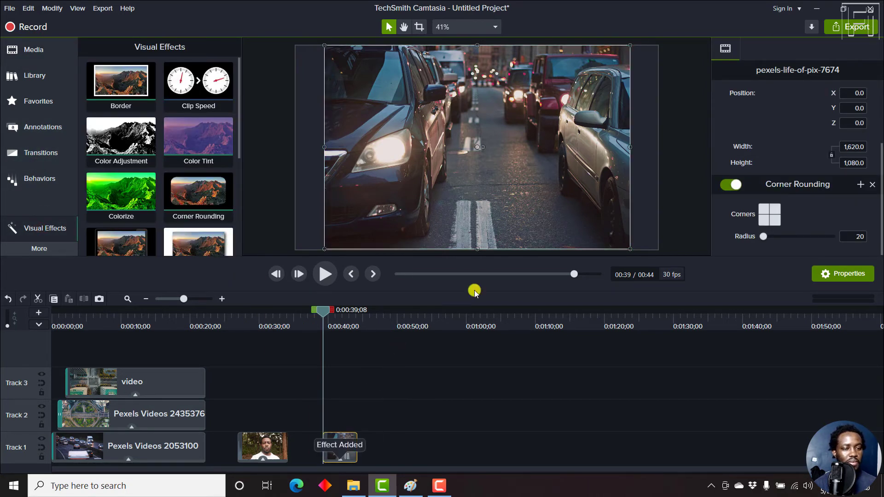
drag(763, 236, 788, 236)
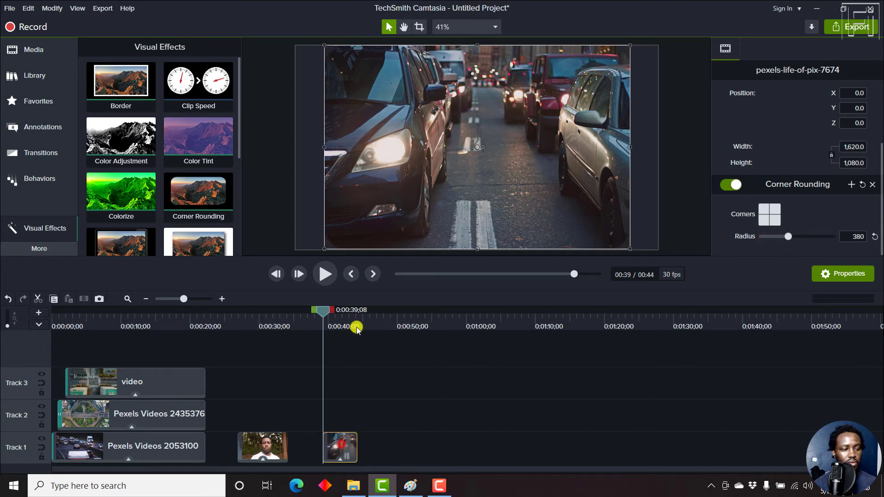
click(337, 317)
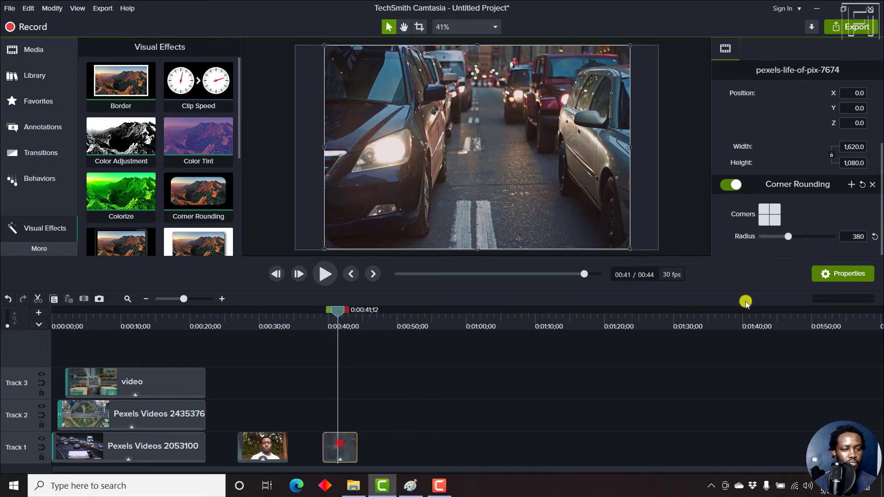
drag(788, 236, 853, 244)
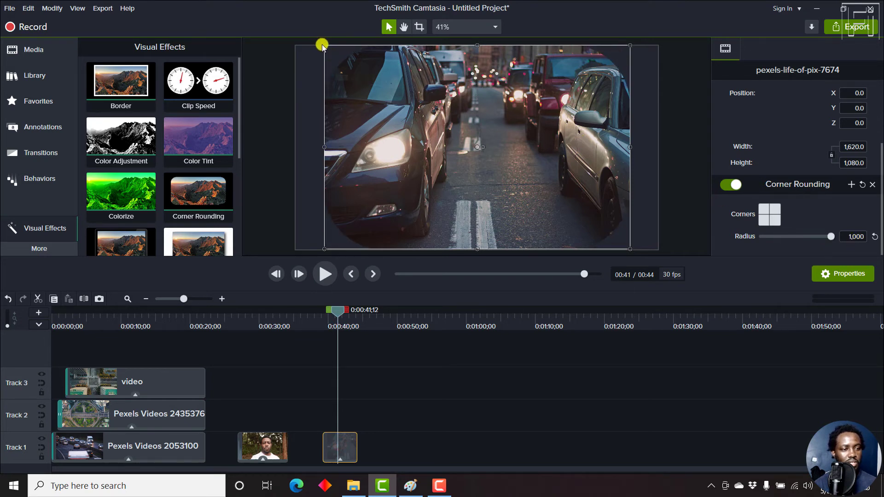
Step: Shrink the car photo to 584.6 × 389.8 at bottom-right, trim it, and move it to Track 4
drag(324, 47, 555, 178)
drag(547, 208, 361, 436)
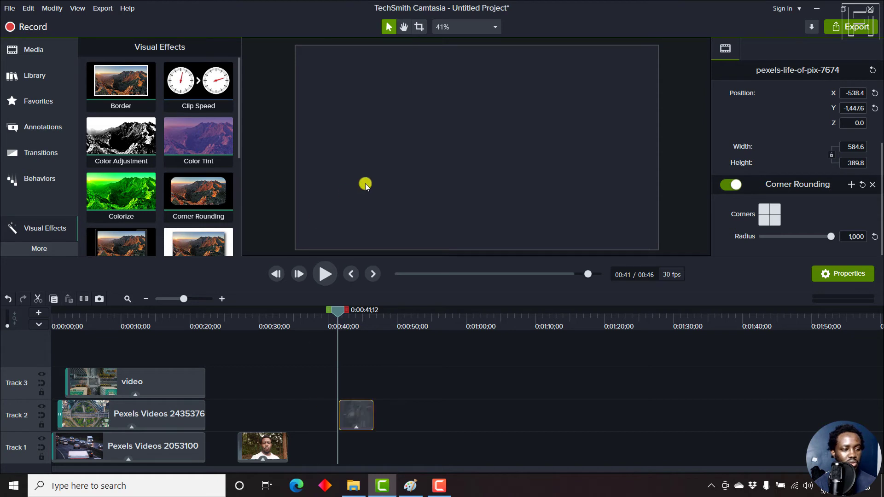
key(ctrl+z)
key(ctrl+z)
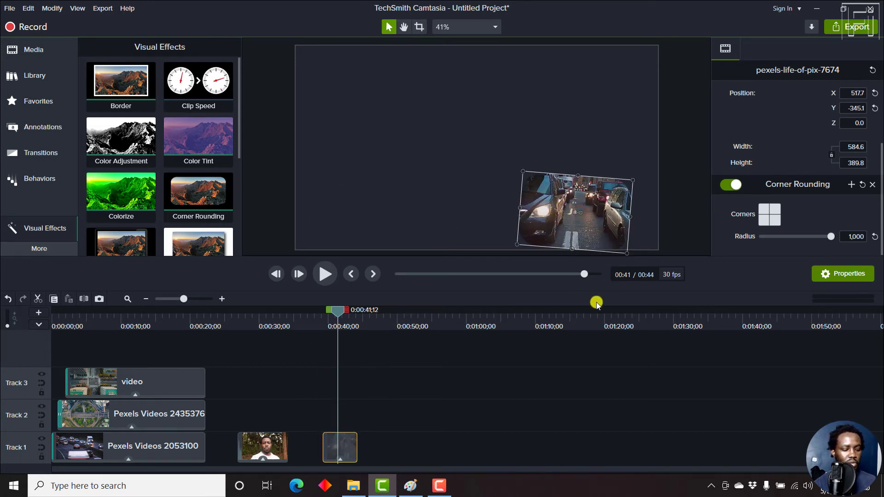
key(ctrl+z)
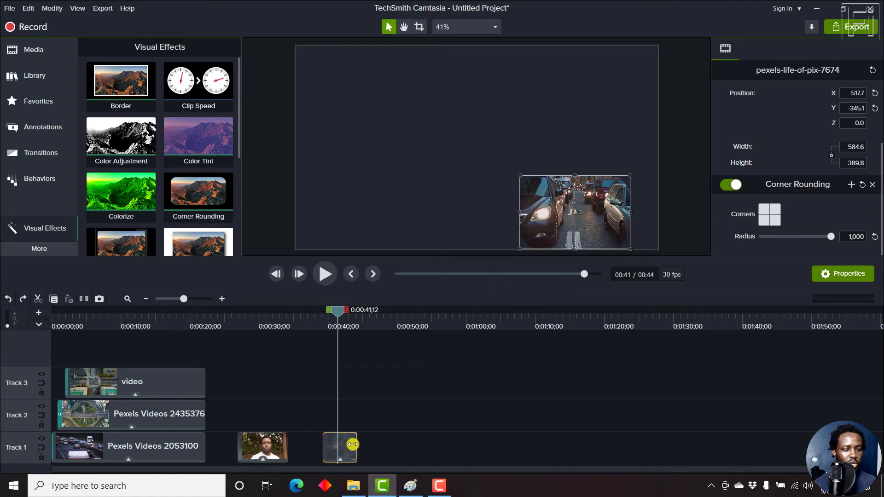
drag(345, 446, 325, 446)
drag(175, 346, 118, 315)
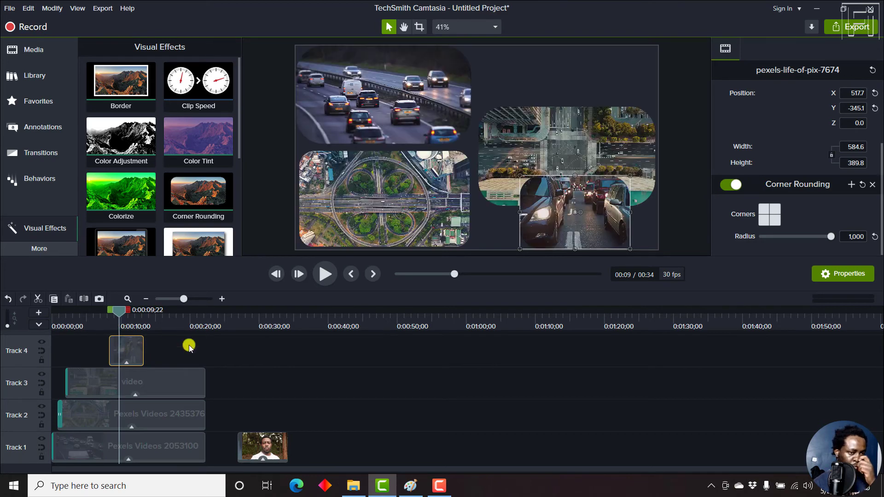
Step: Move the aerial intersection clip to the top-right and enlarge the car photo to fill the bottom-right
click(139, 384)
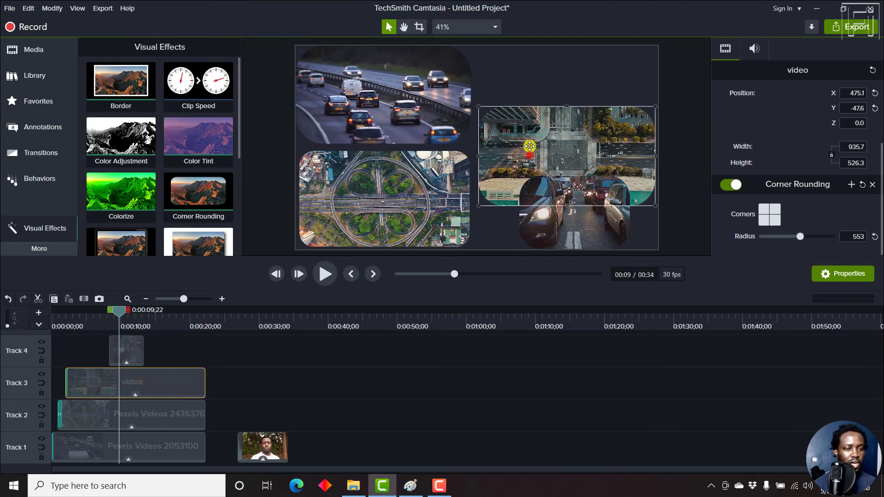
drag(529, 155, 533, 100)
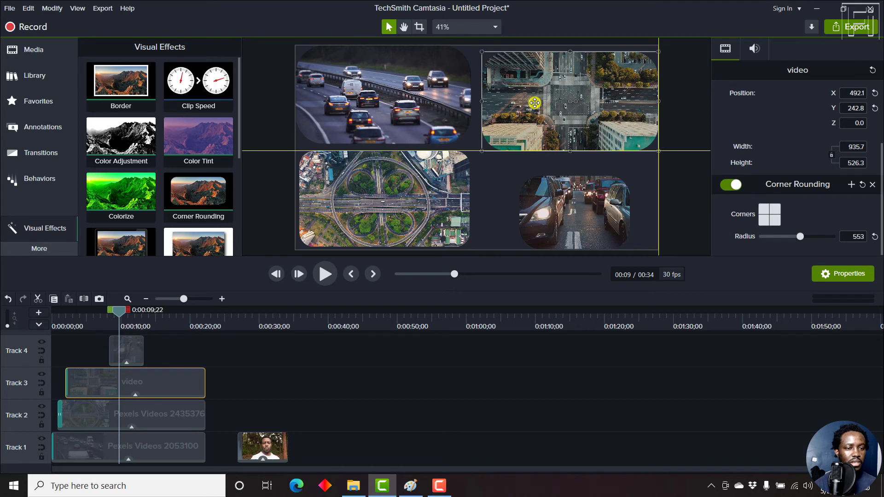
click(563, 214)
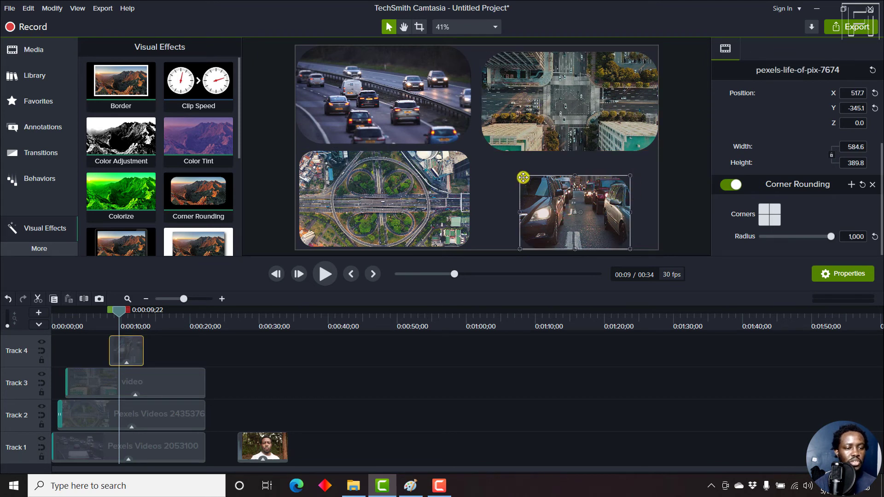
drag(520, 175, 493, 157)
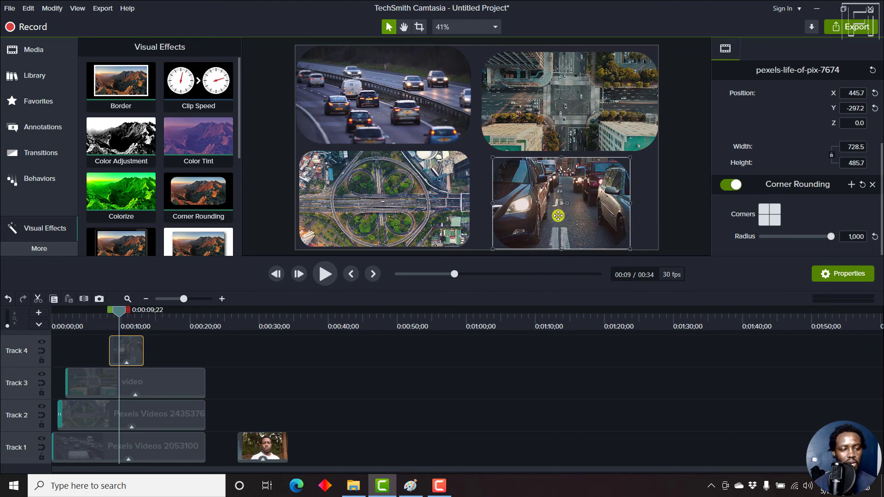
drag(558, 214, 565, 217)
click(444, 388)
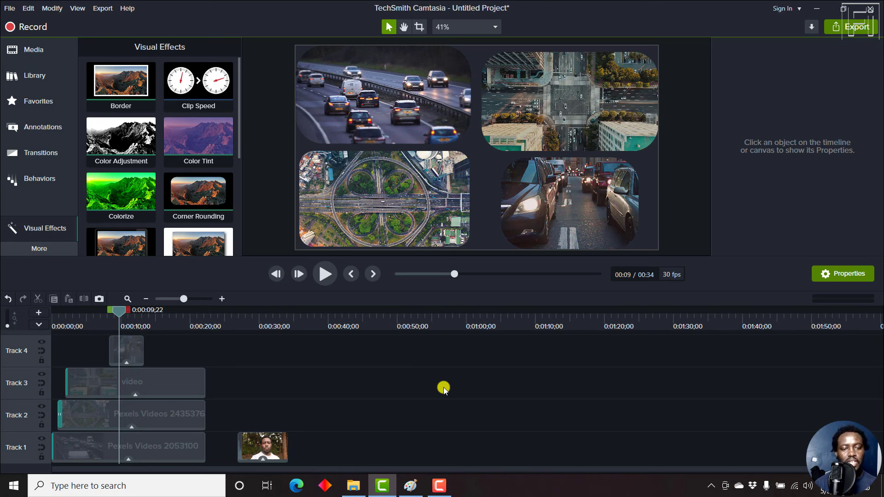
click(558, 184)
click(729, 186)
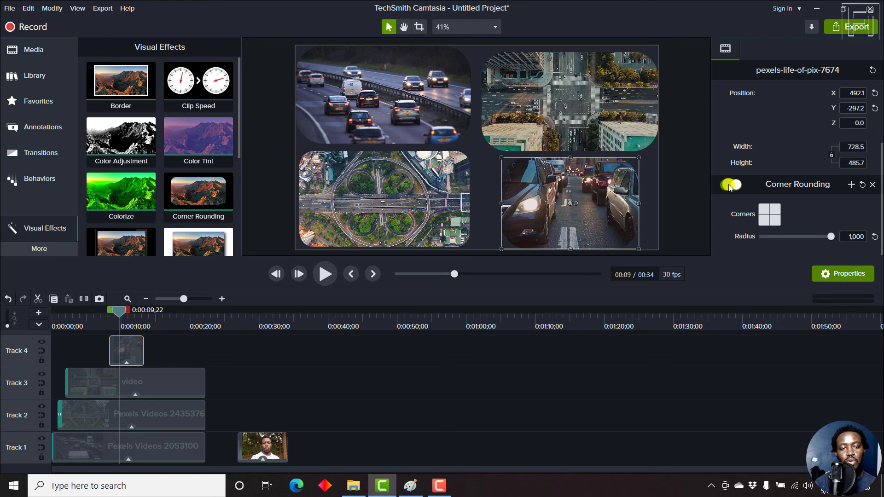
click(729, 186)
click(729, 187)
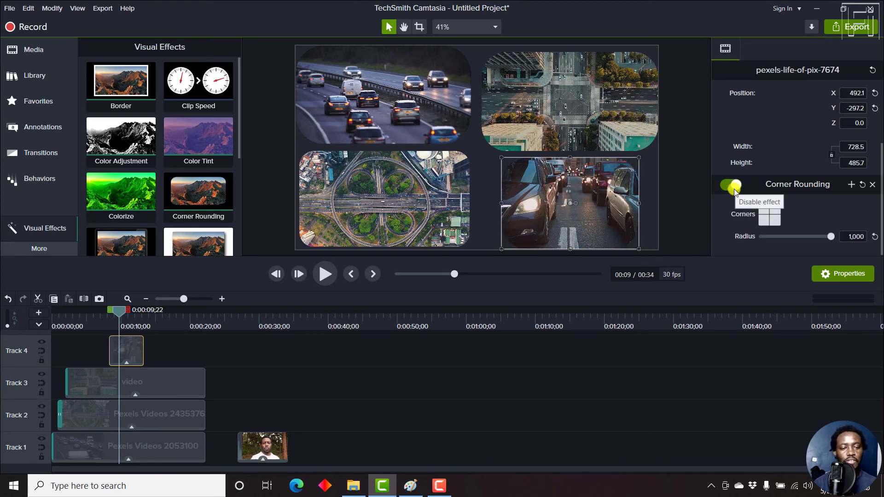
click(774, 210)
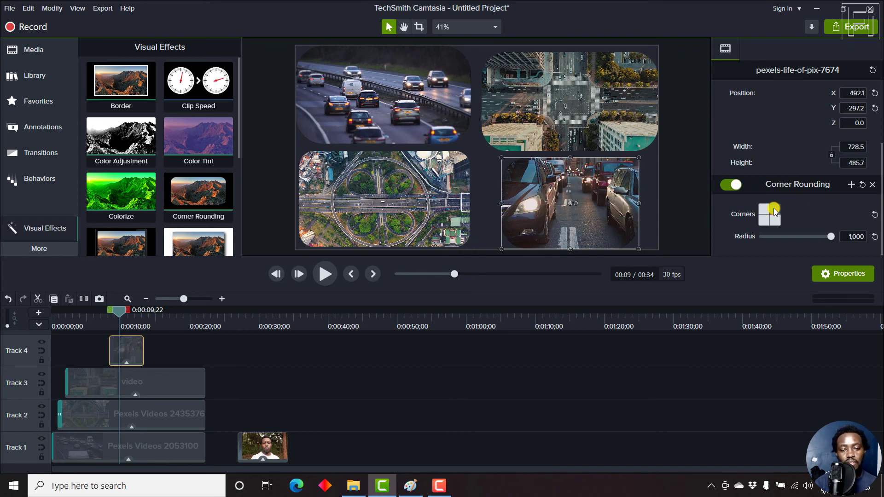
click(775, 210)
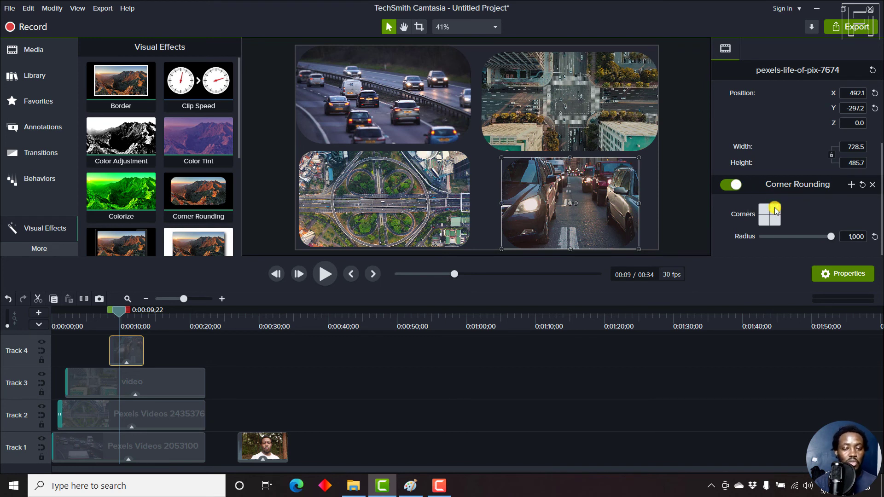